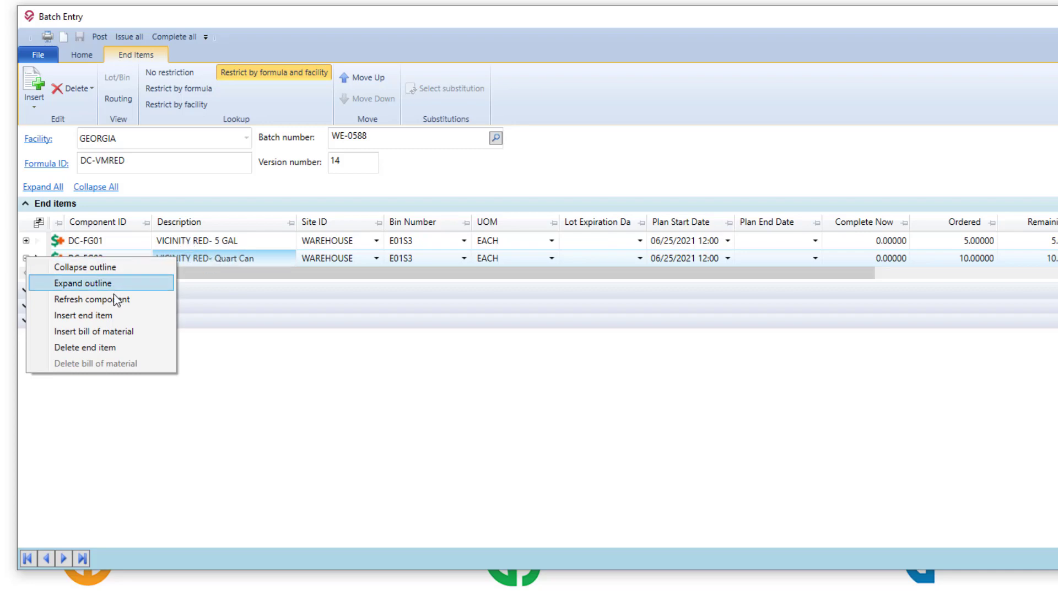
# Insert two blank end item lines below DC-FG02 in the batch's end items.
pyautogui.click(107, 318)
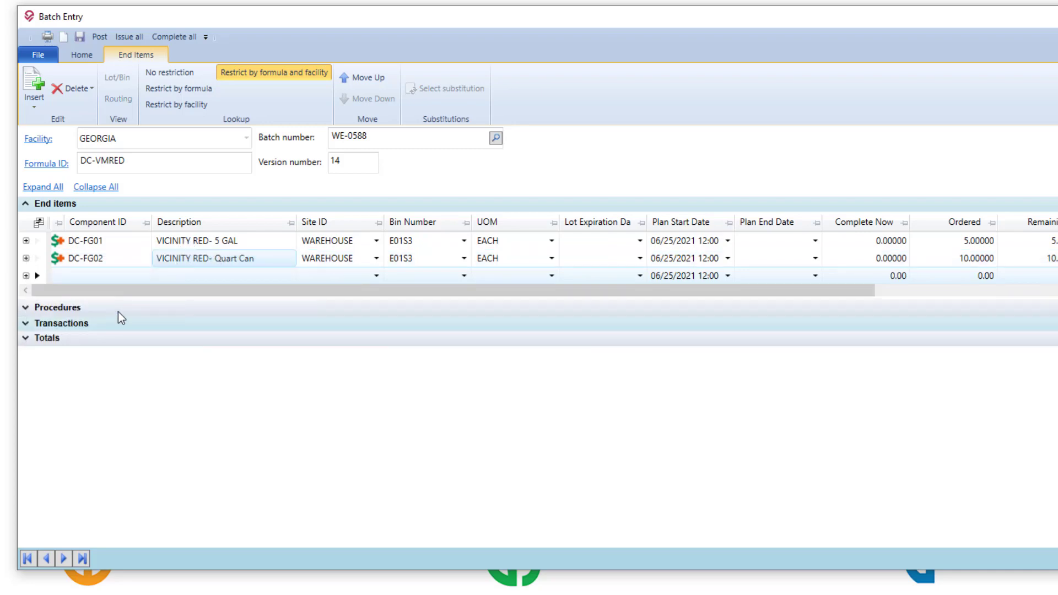
pyautogui.rightClick(194, 276)
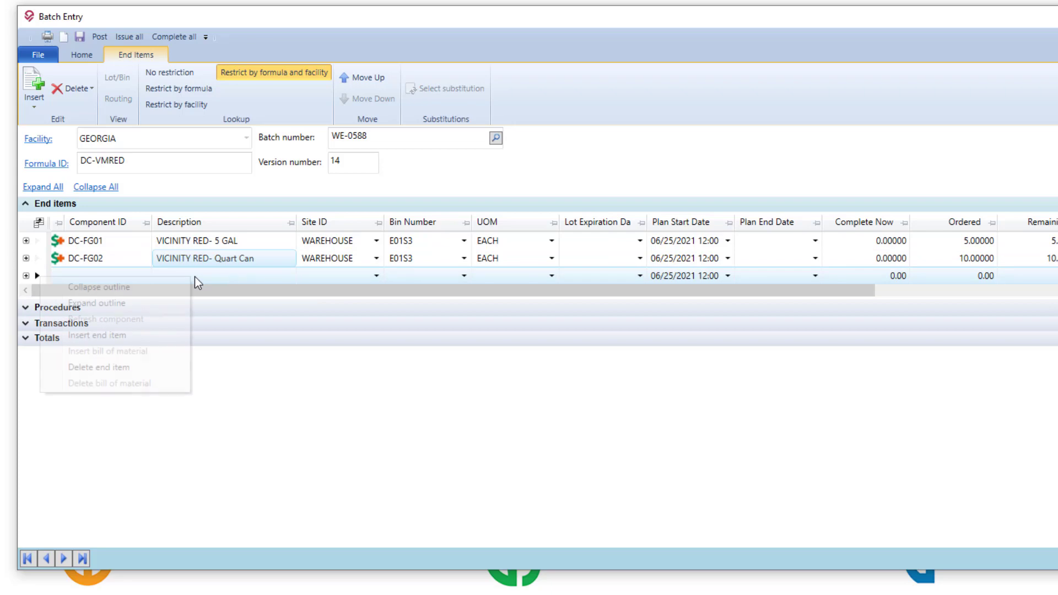
pyautogui.click(137, 333)
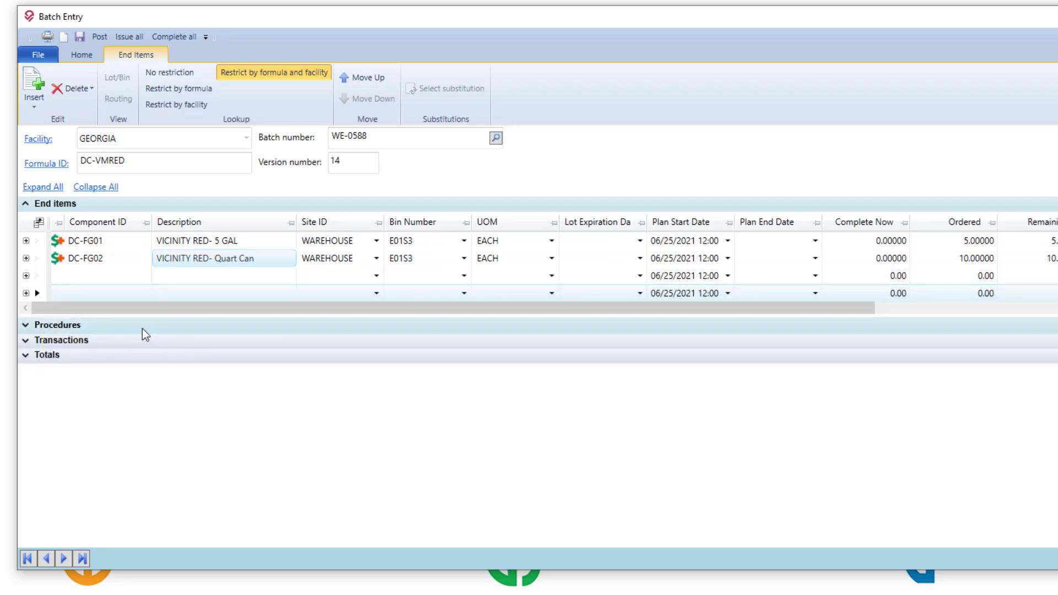
# Delete the first blank end item line below DC-FG02.
pyautogui.click(198, 276)
pyautogui.rightClick(198, 276)
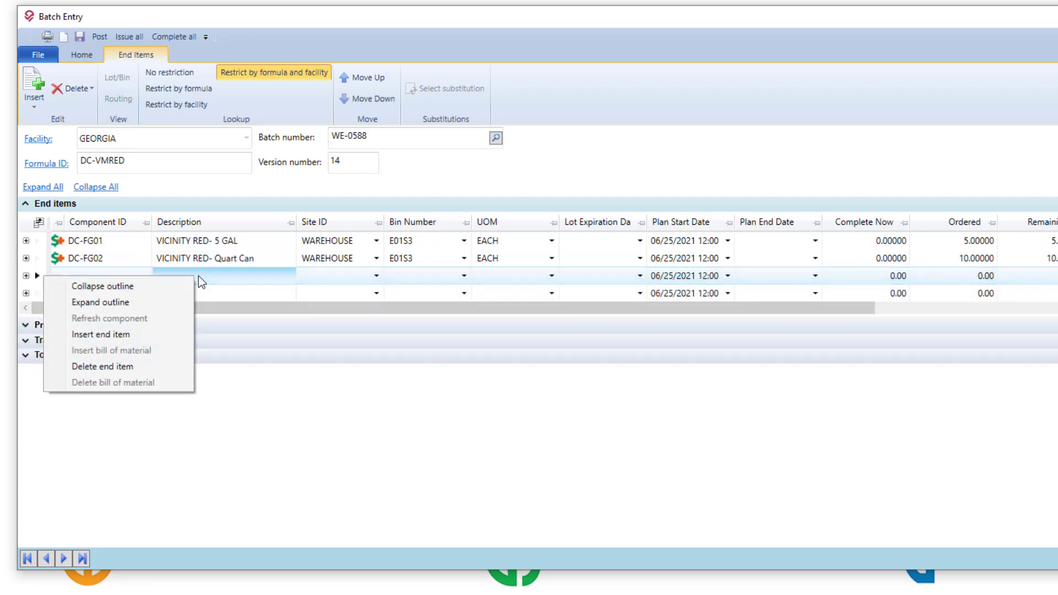
pyautogui.click(135, 367)
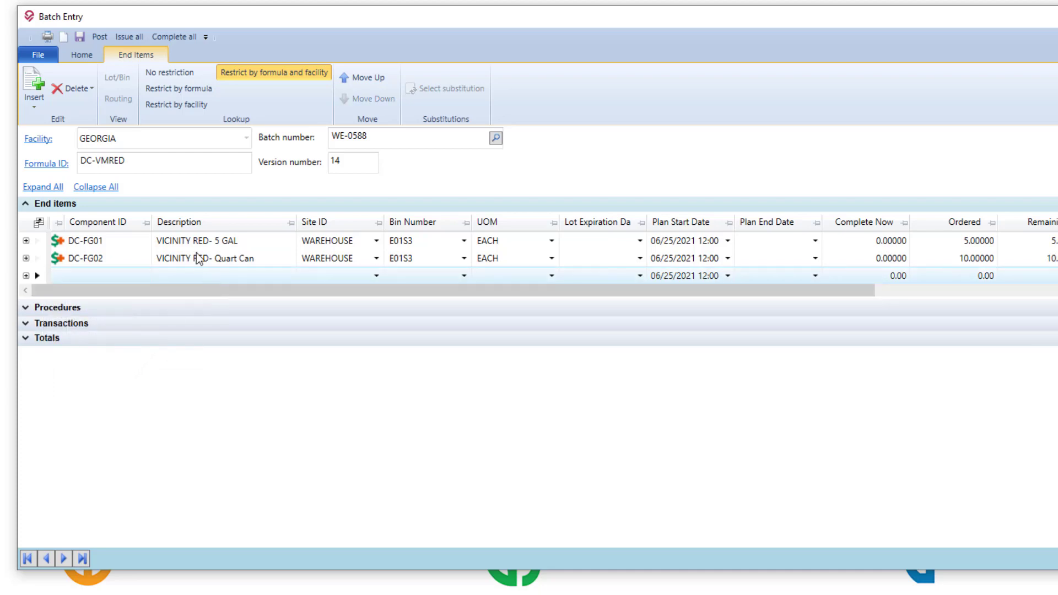
# Insert three more blank end item lines below DC-FG02.
pyautogui.click(32, 93)
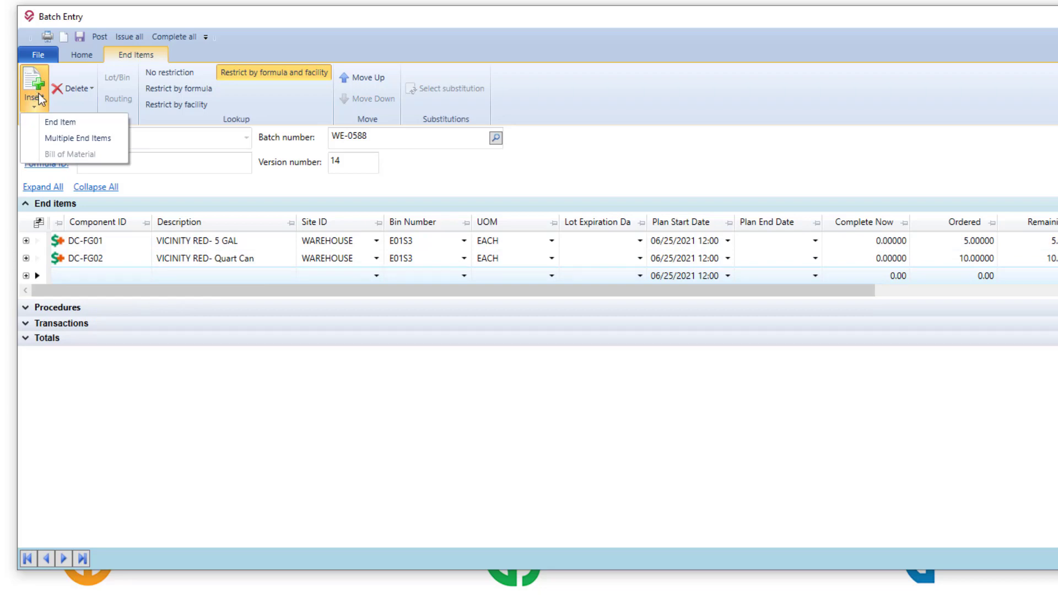
pyautogui.click(60, 121)
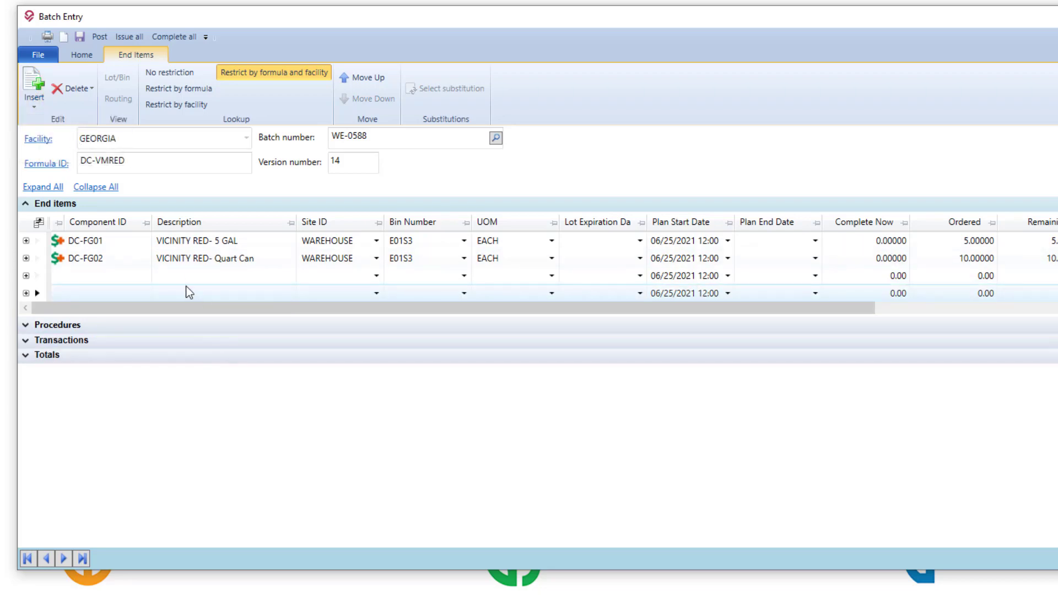
pyautogui.click(190, 270)
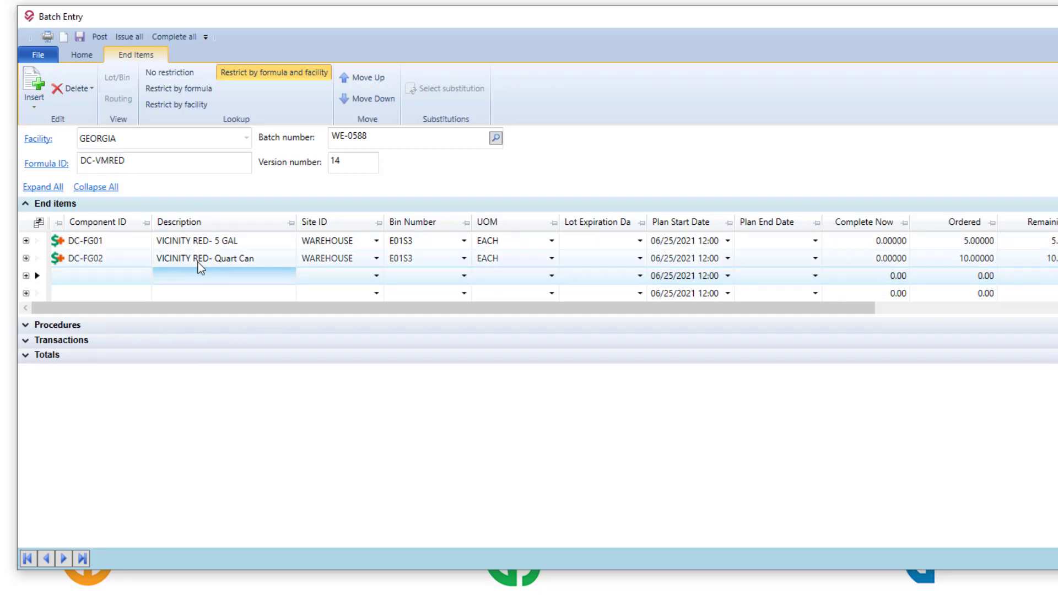
pyautogui.rightClick(212, 277)
pyautogui.click(180, 331)
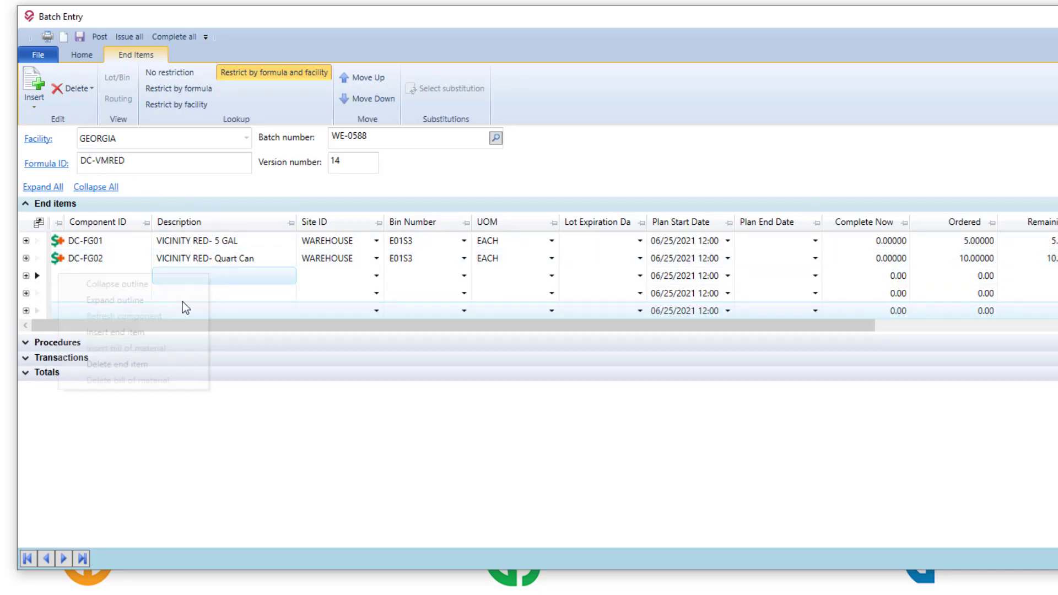
pyautogui.rightClick(184, 286)
pyautogui.click(176, 342)
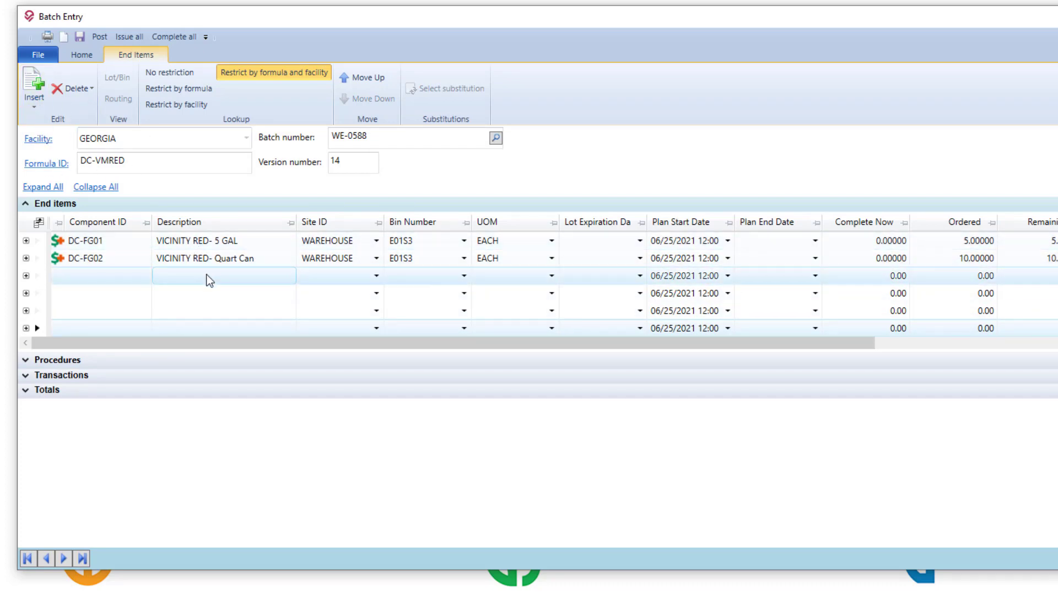
# Delete two of the blank end item lines, starting from the one directly below DC-FG02.
pyautogui.rightClick(205, 279)
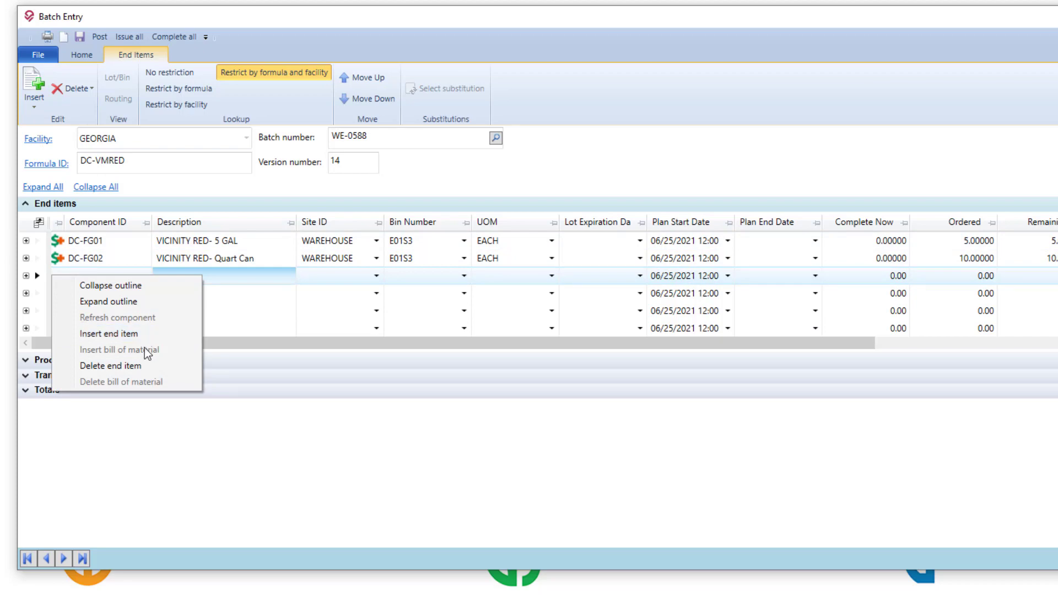
pyautogui.click(142, 365)
pyautogui.rightClick(199, 279)
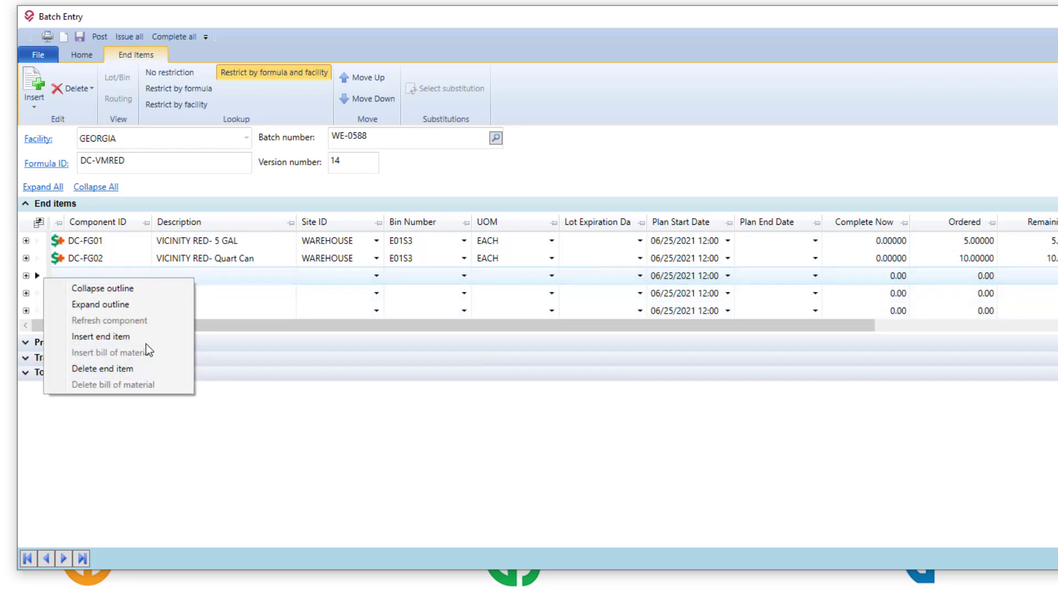
pyautogui.click(137, 360)
# Expand end item DC-FG01 and insert a blank bill of material line below its 5 Gal Pail component.
pyautogui.click(85, 243)
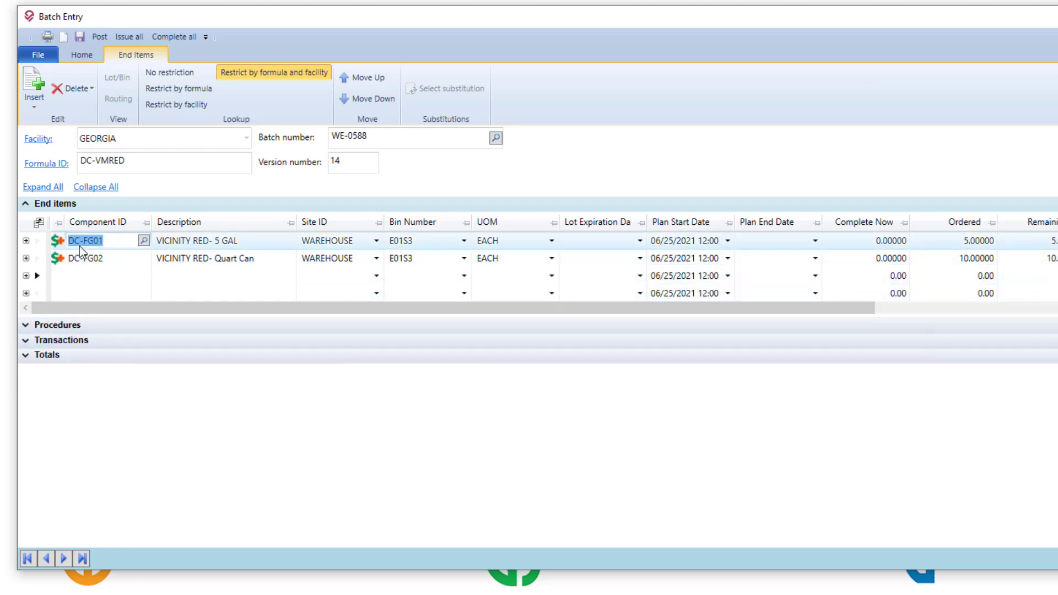
pyautogui.click(26, 241)
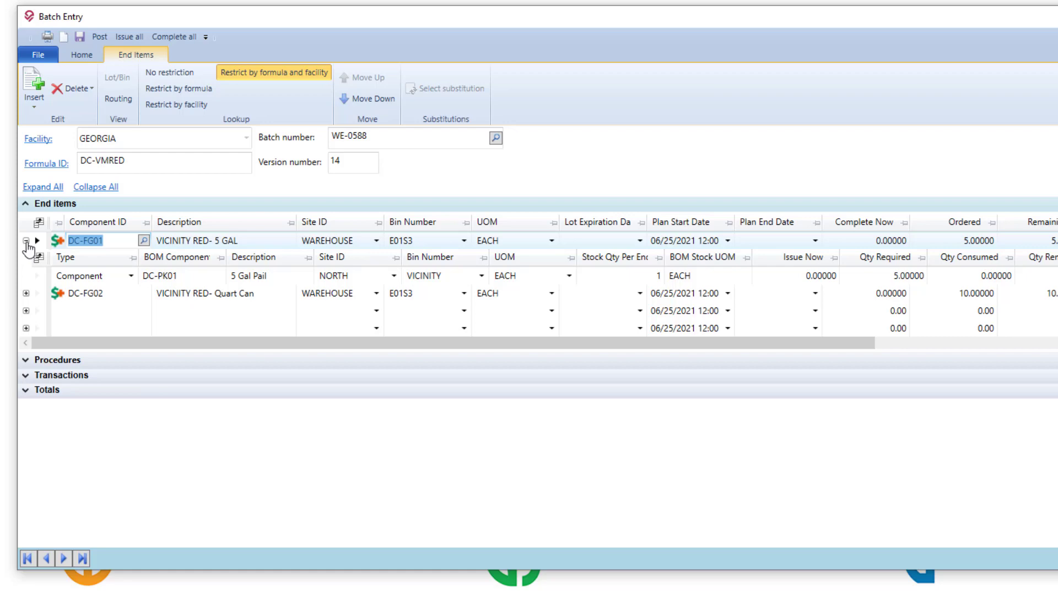
pyautogui.click(166, 282)
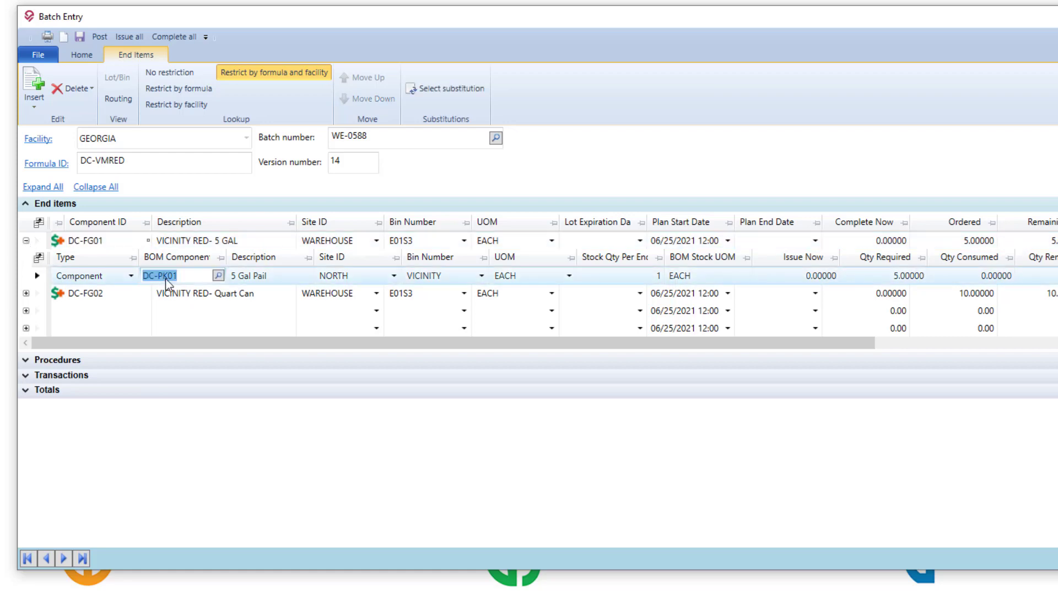
pyautogui.rightClick(167, 282)
pyautogui.click(240, 278)
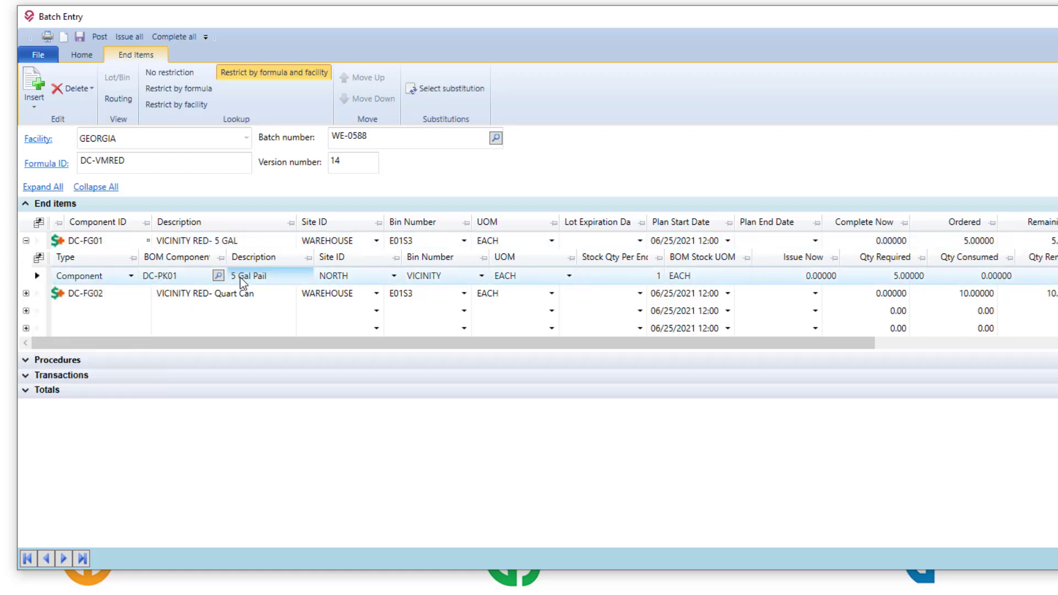
pyautogui.rightClick(238, 279)
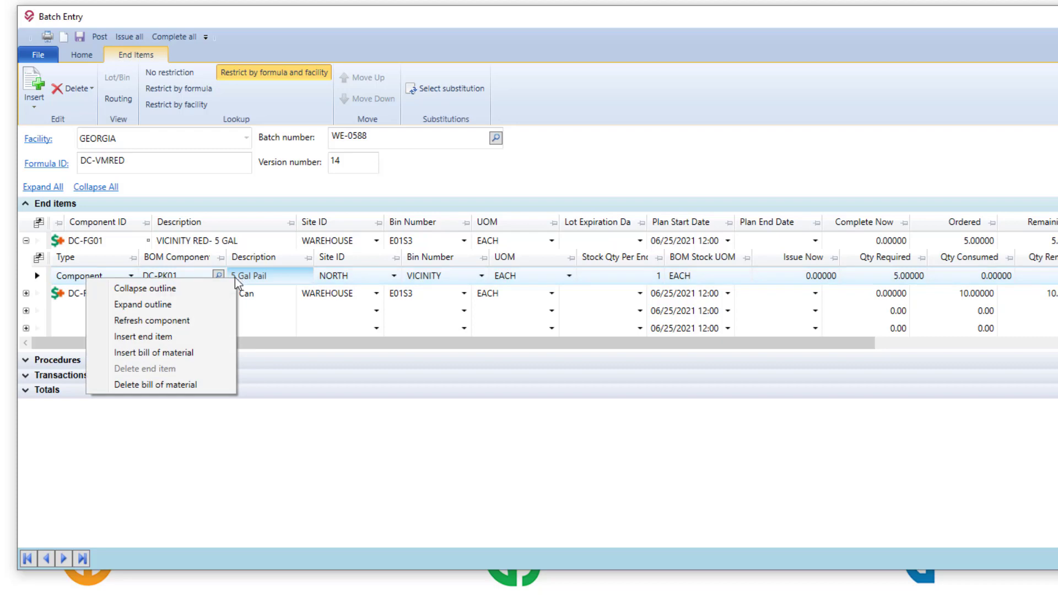
pyautogui.click(190, 358)
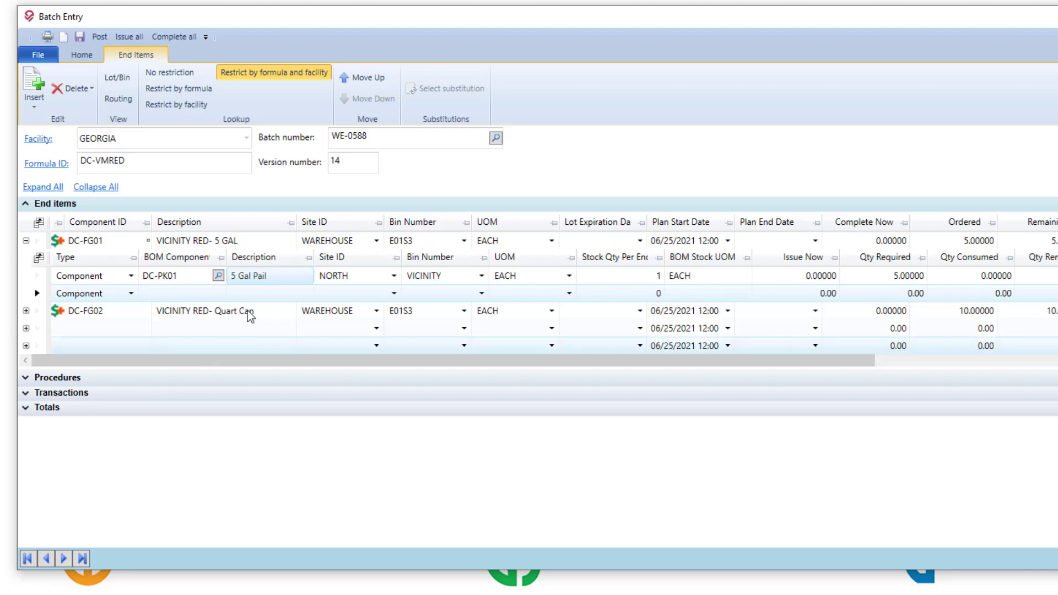
# Compare the commands offered on the component ID and on the description of the DC-PK01 bill of material line.
pyautogui.click(259, 292)
pyautogui.click(253, 275)
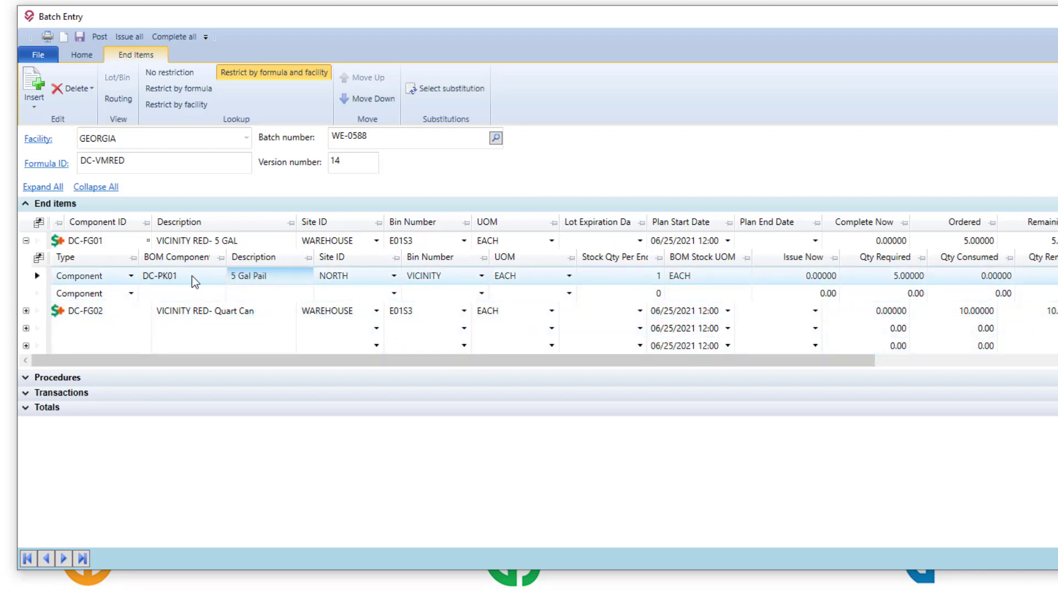
pyautogui.click(171, 274)
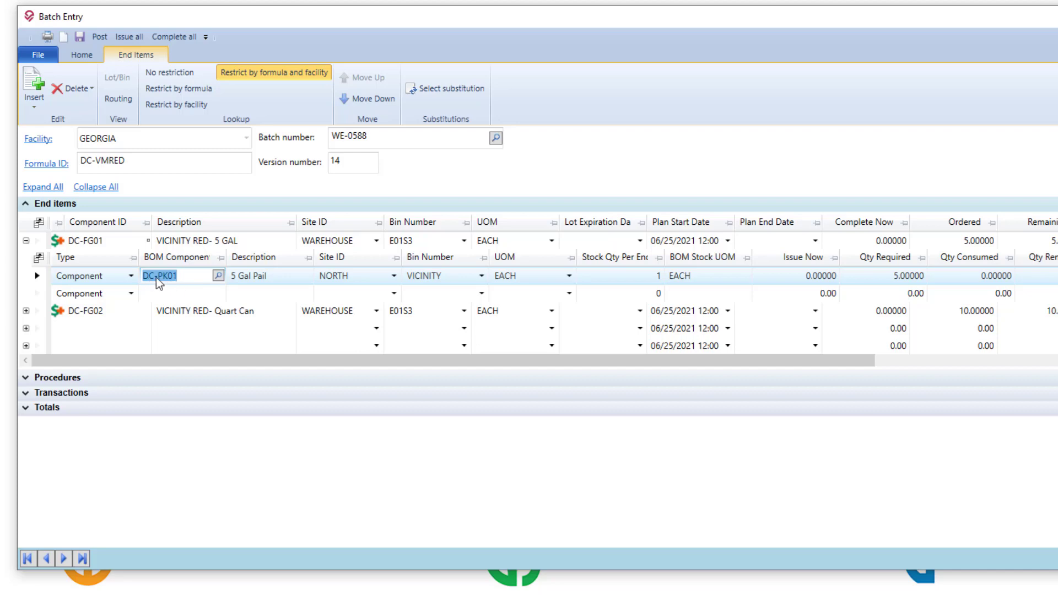
pyautogui.rightClick(185, 278)
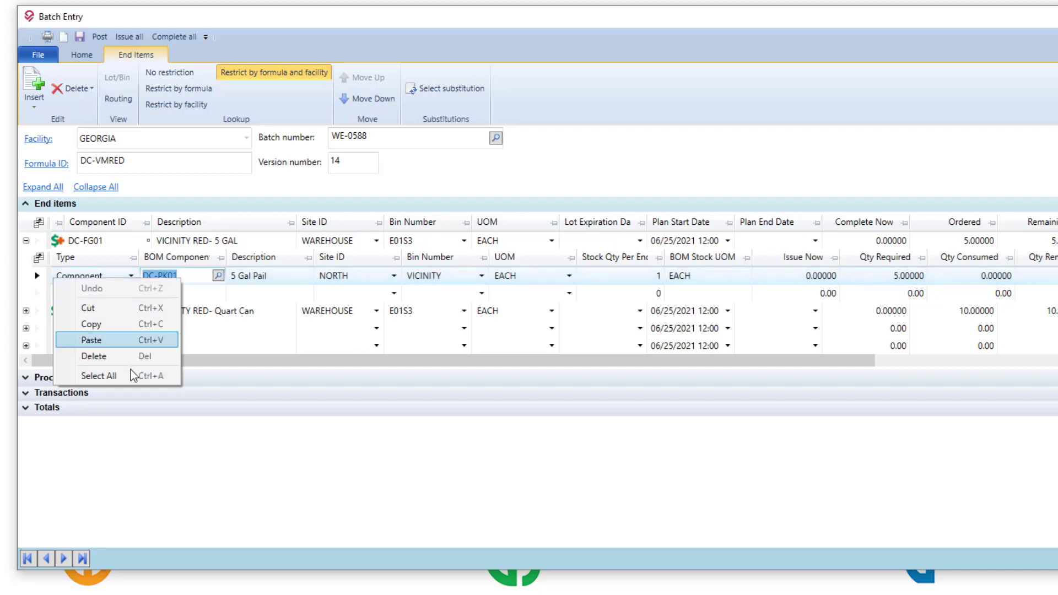
pyautogui.click(259, 279)
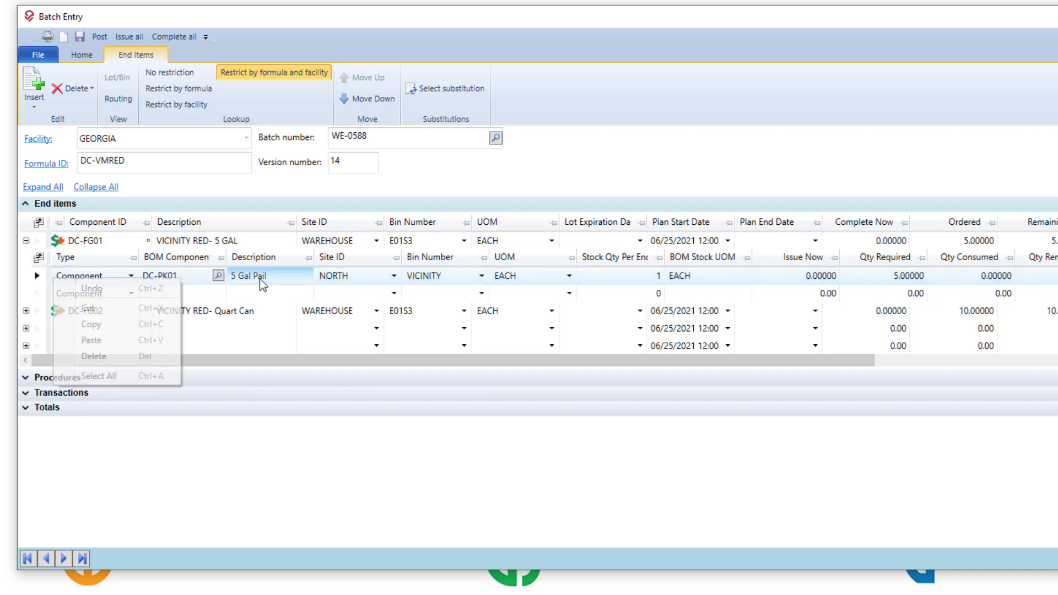
pyautogui.click(243, 276)
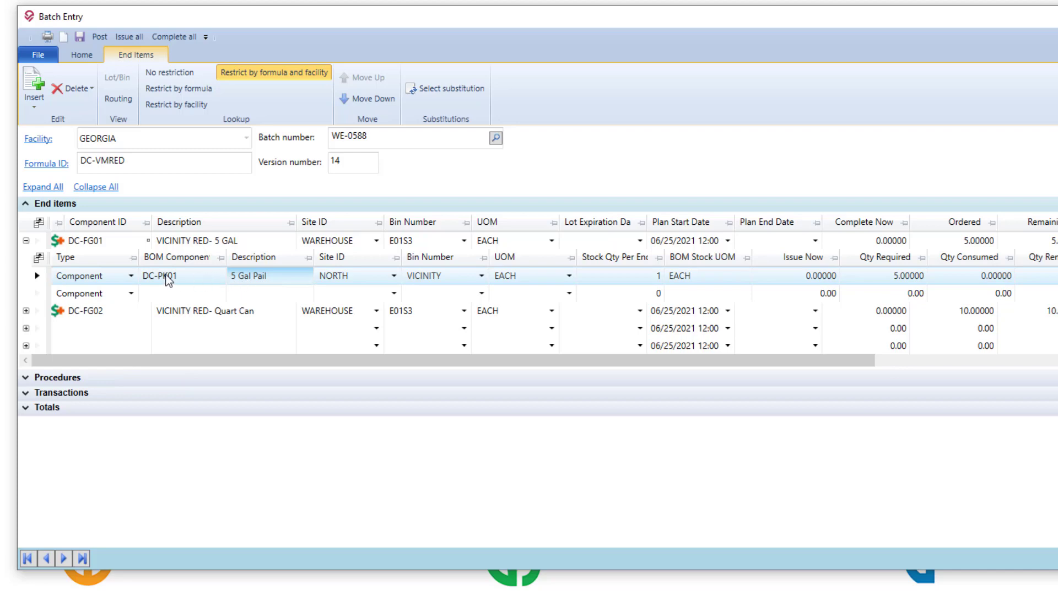
pyautogui.click(176, 280)
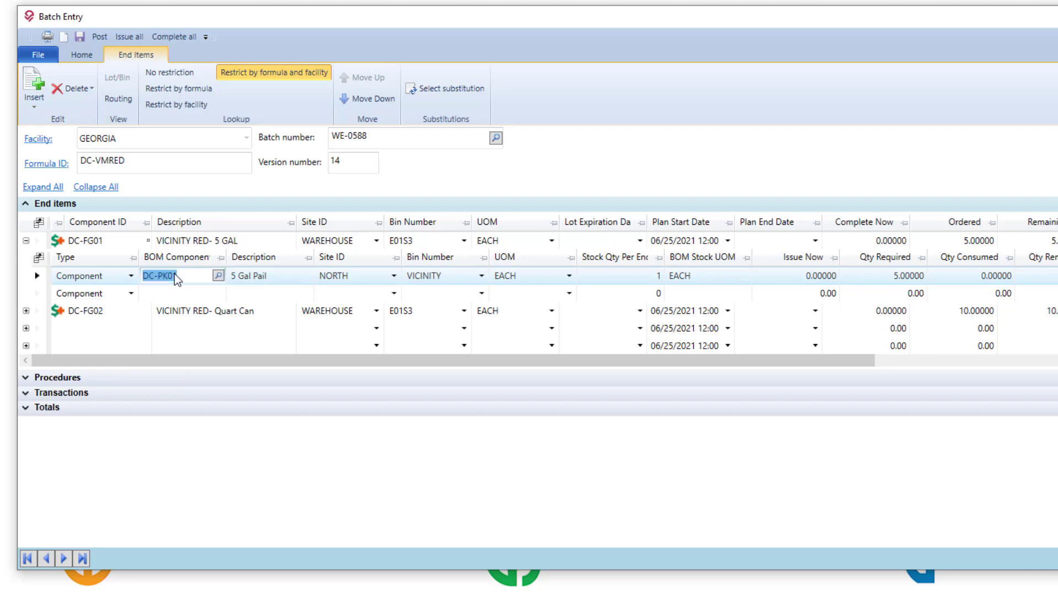
pyautogui.click(253, 280)
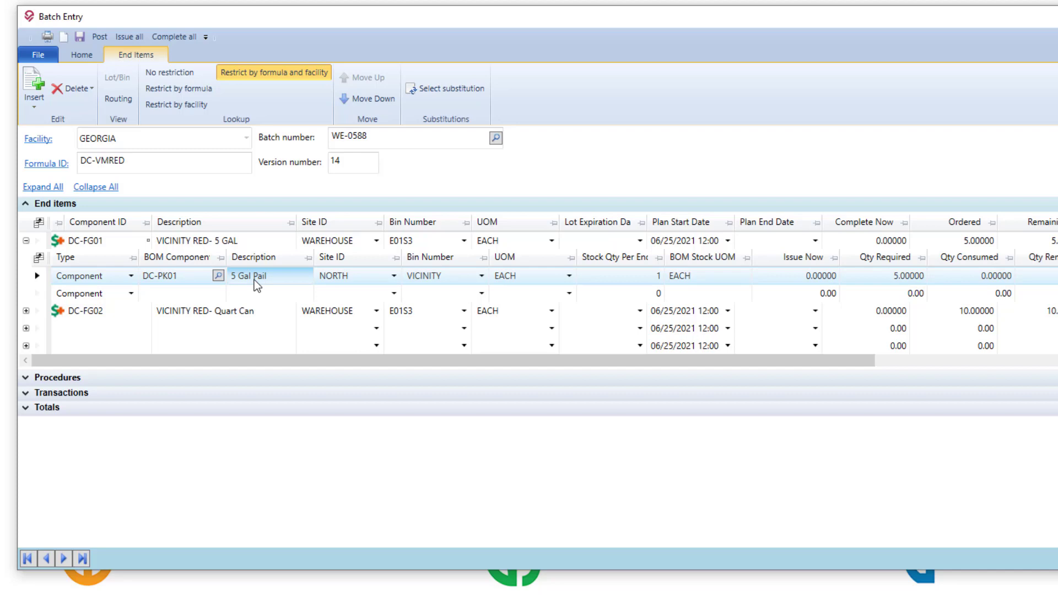
pyautogui.rightClick(254, 280)
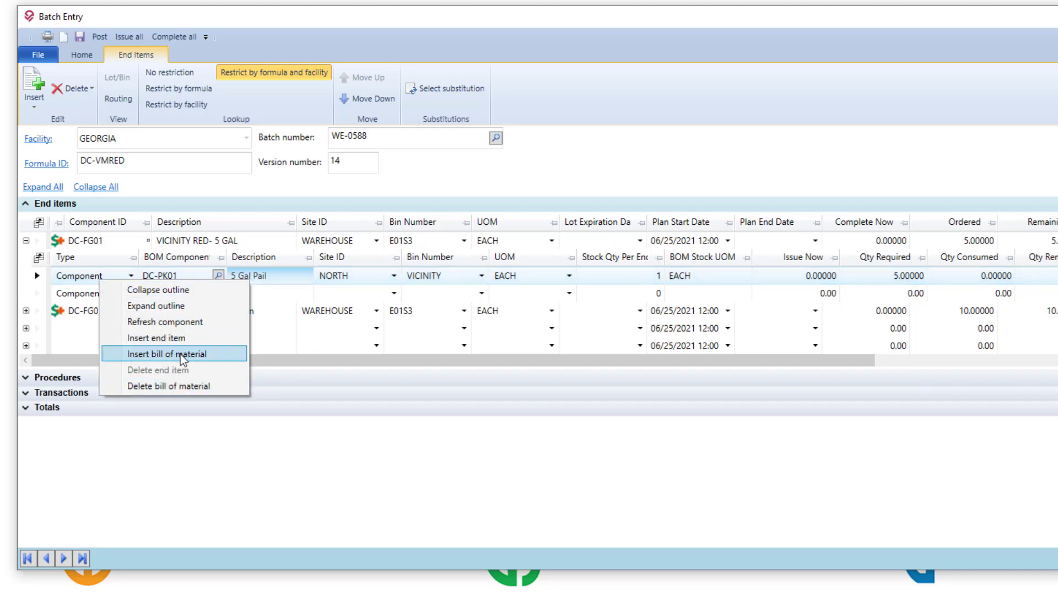
pyautogui.press('Escape')
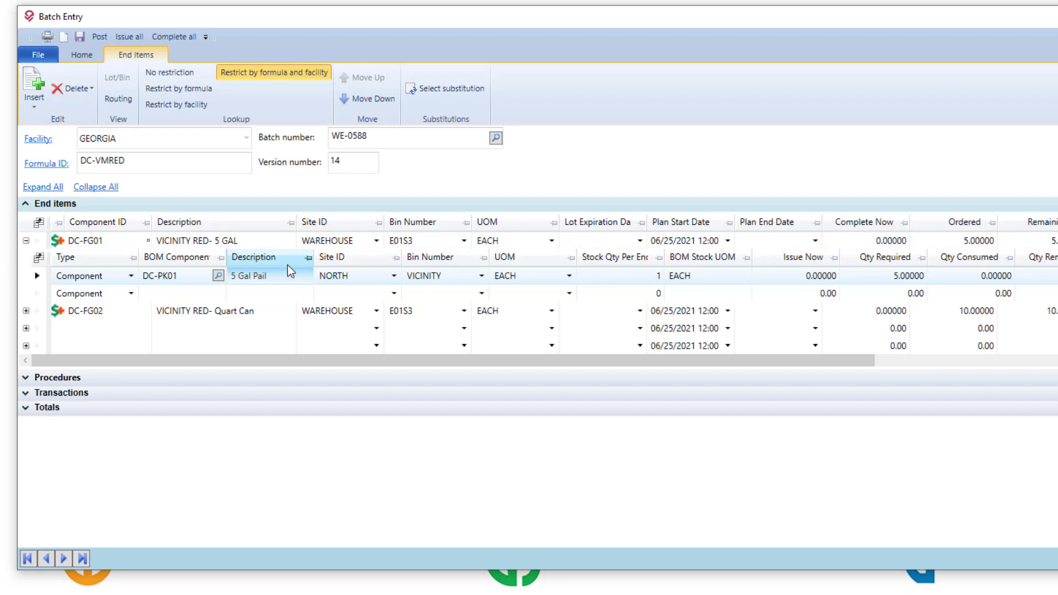
# Switch from the end items section to the procedures section and examine the insert options for the DISPERSANT ingredient in PRE-MIX #1.
pyautogui.click(75, 206)
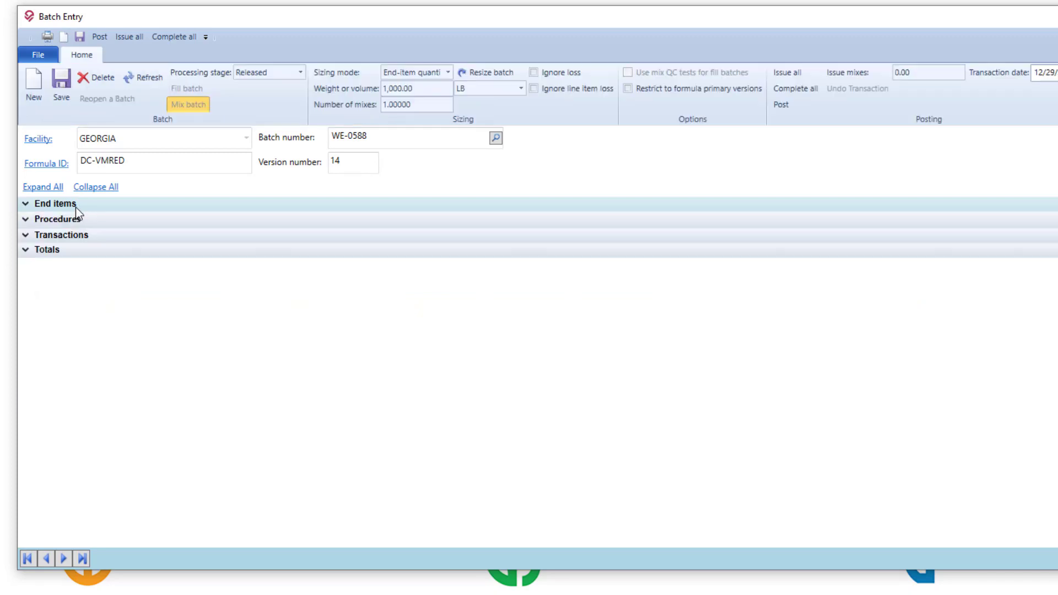
pyautogui.click(78, 220)
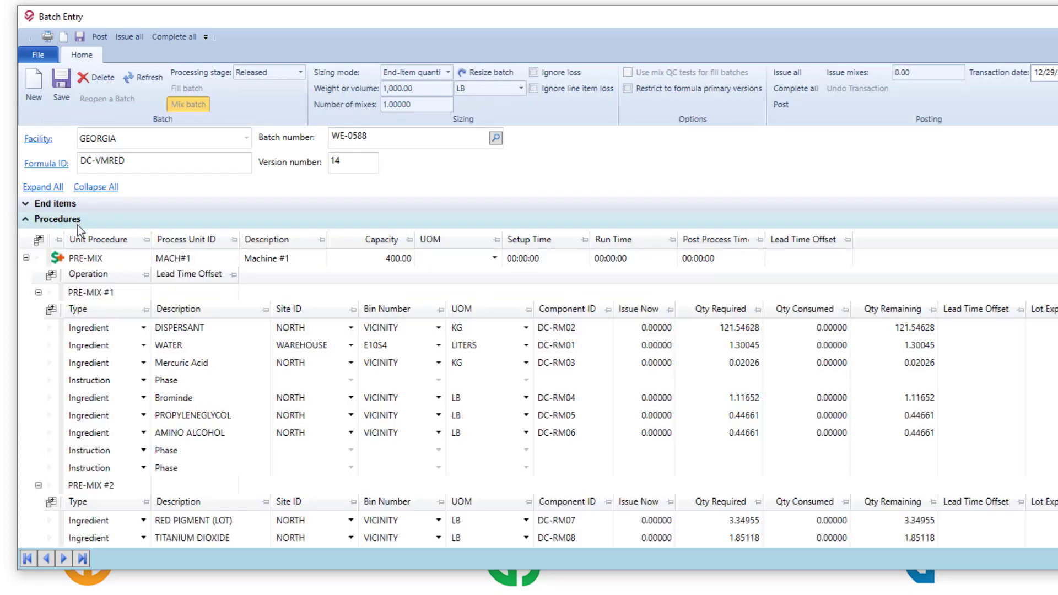
pyautogui.click(296, 328)
pyautogui.click(295, 330)
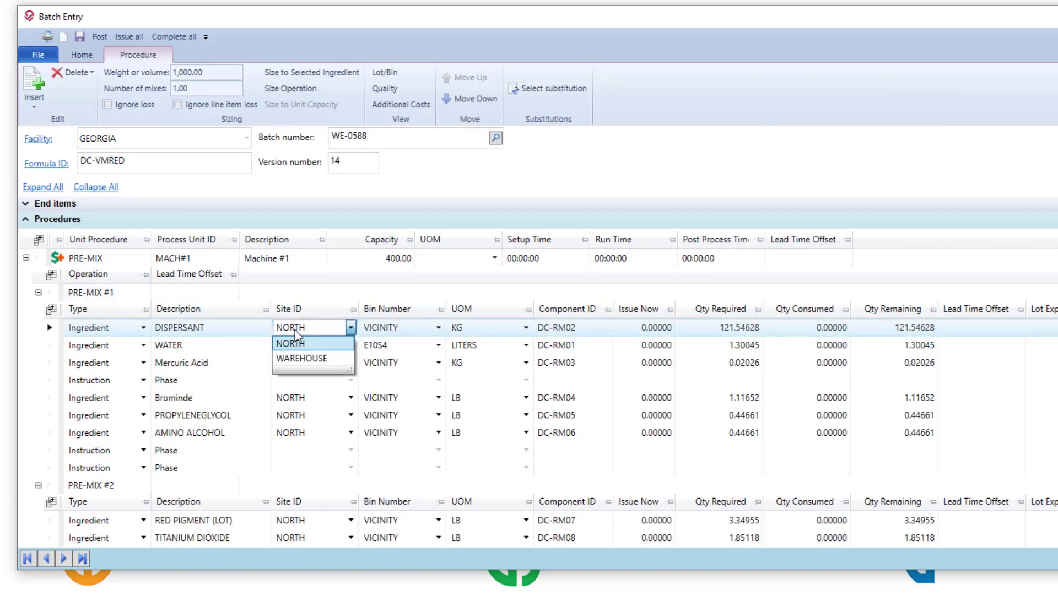
pyautogui.rightClick(296, 330)
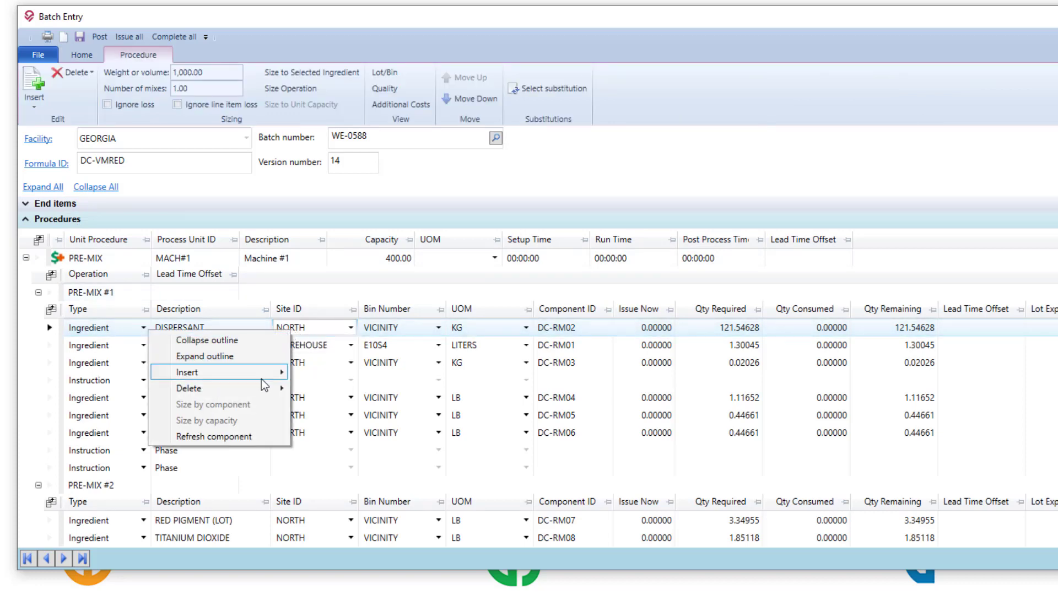
pyautogui.moveTo(261, 379)
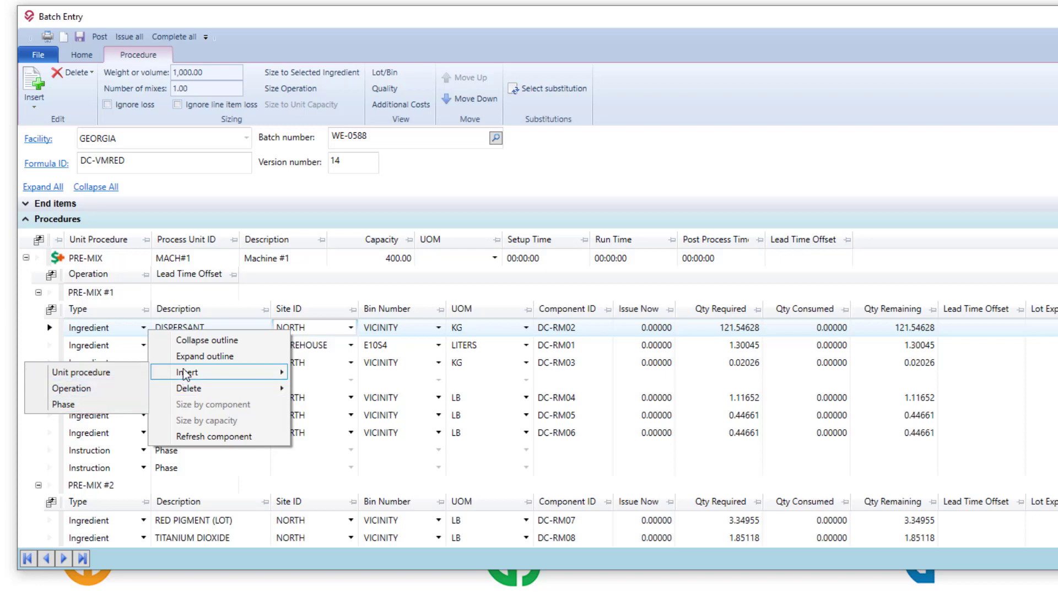
pyautogui.click(36, 88)
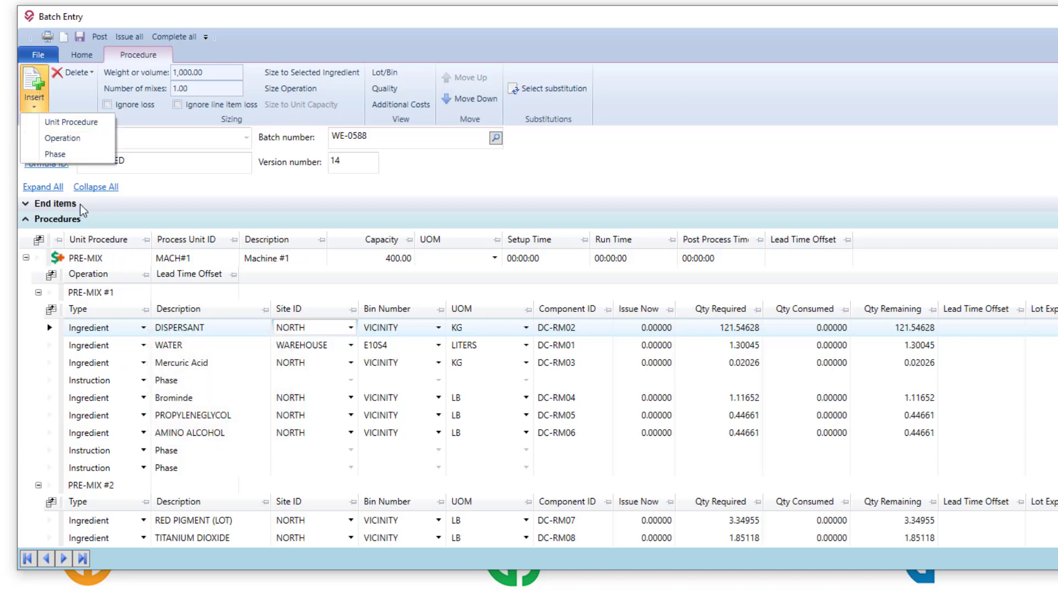
pyautogui.rightClick(389, 334)
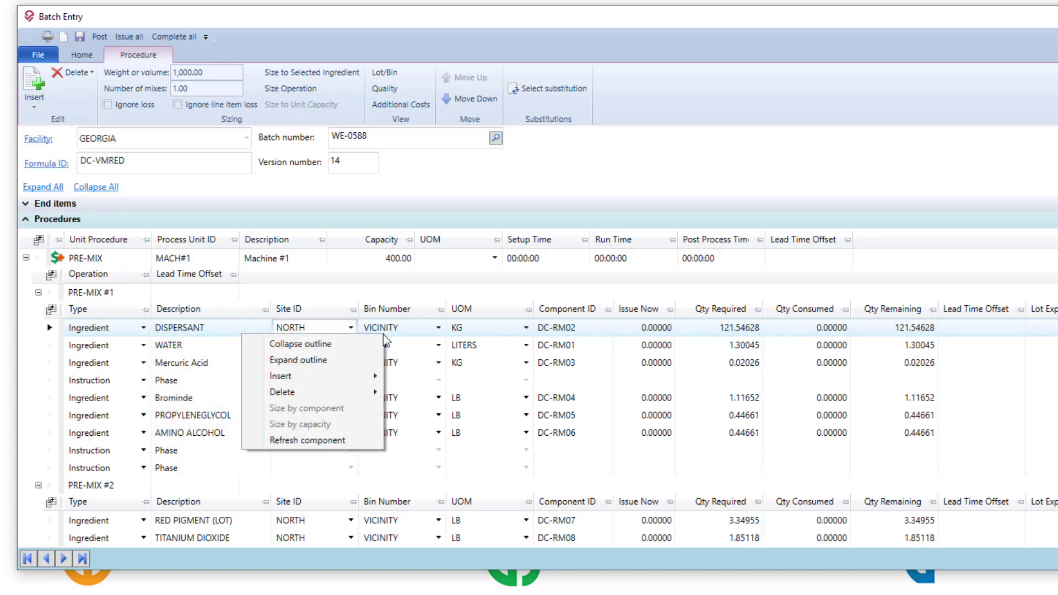
pyautogui.moveTo(364, 380)
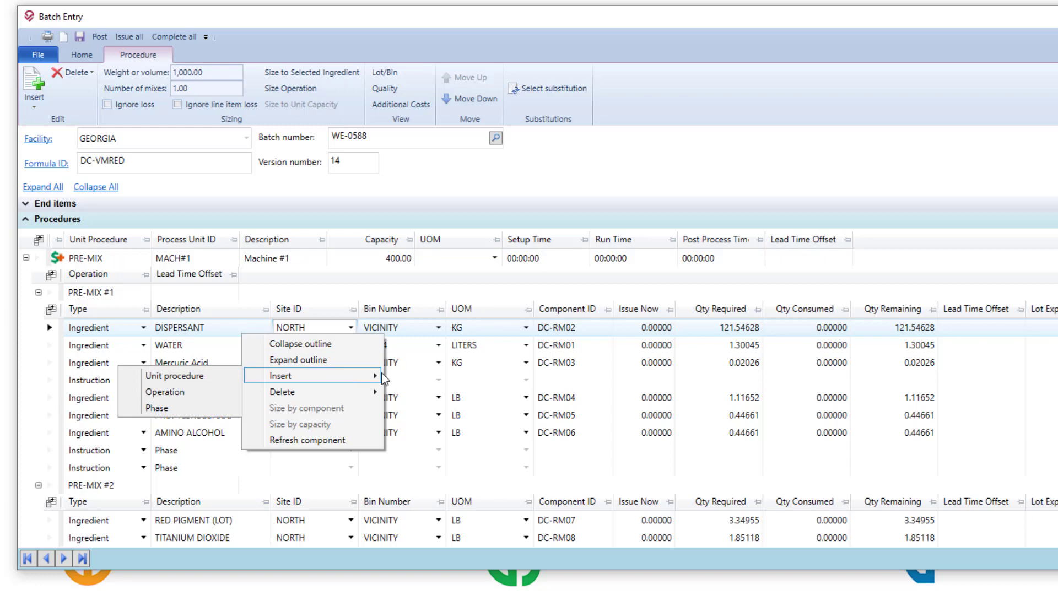
# Examine the delete options for the DISPERSANT ingredient in PRE-MIX #1, and view the batch's transactions in place of its procedures.
pyautogui.moveTo(370, 397)
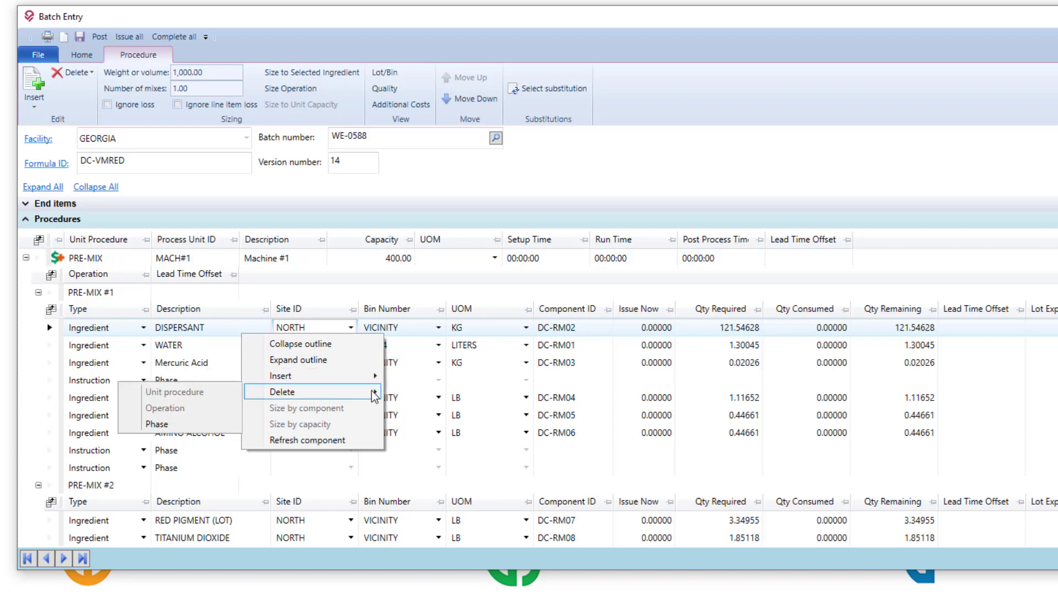
pyautogui.click(574, 329)
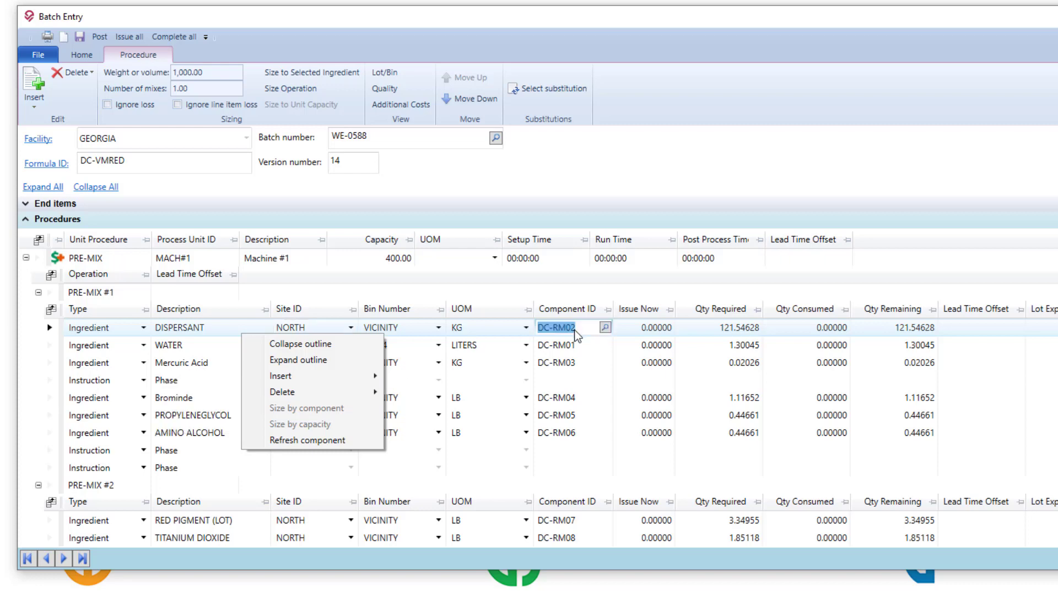
pyautogui.click(51, 221)
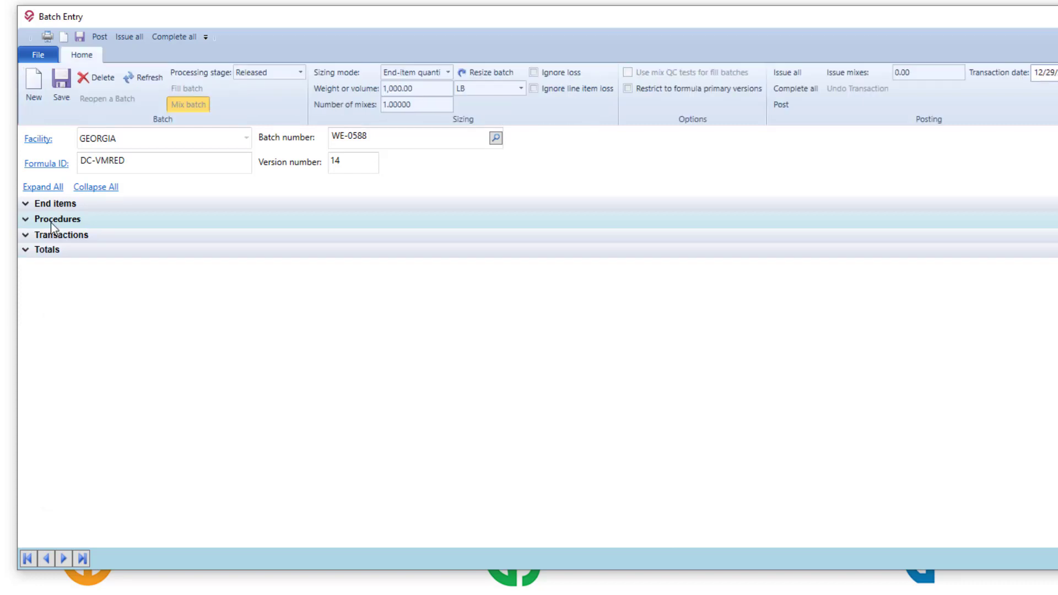
pyautogui.click(46, 236)
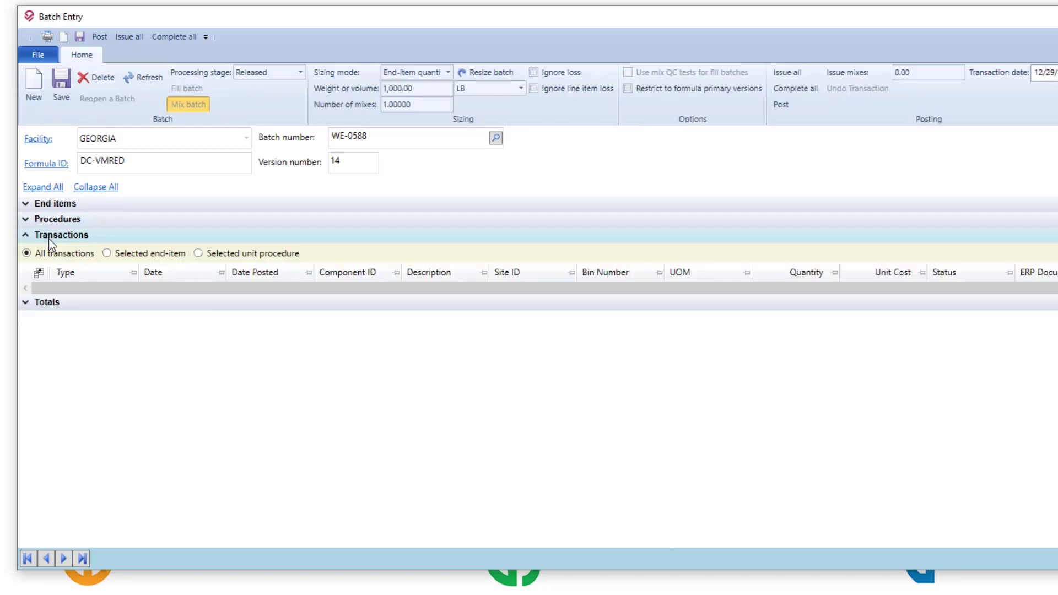
# Return to the procedures section and set the Issue Now quantity of the DISPERSANT ingredient in PRE-MIX #1 to 100.
pyautogui.click(27, 220)
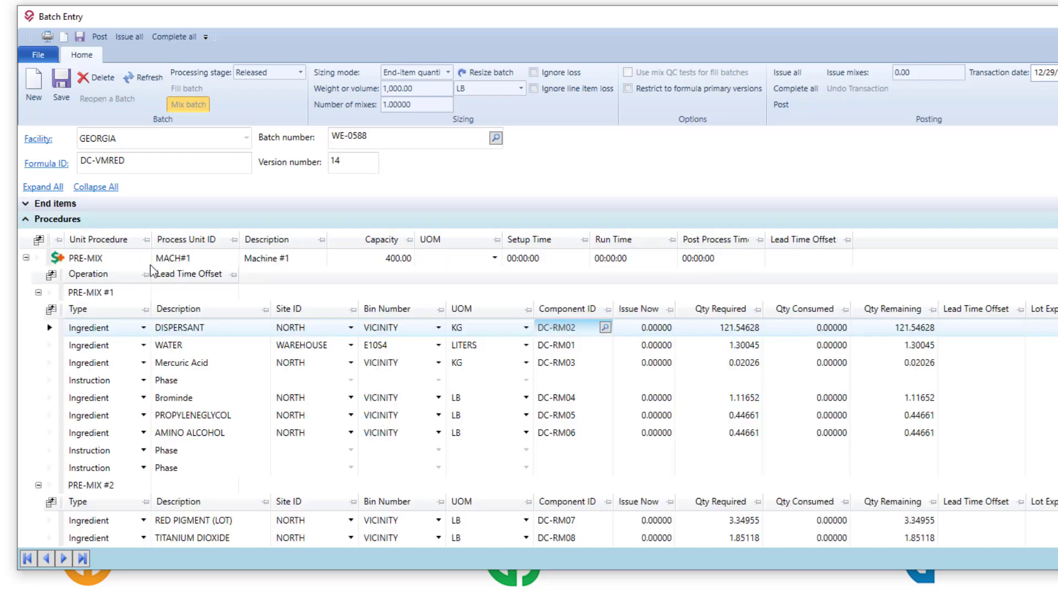
pyautogui.click(658, 329)
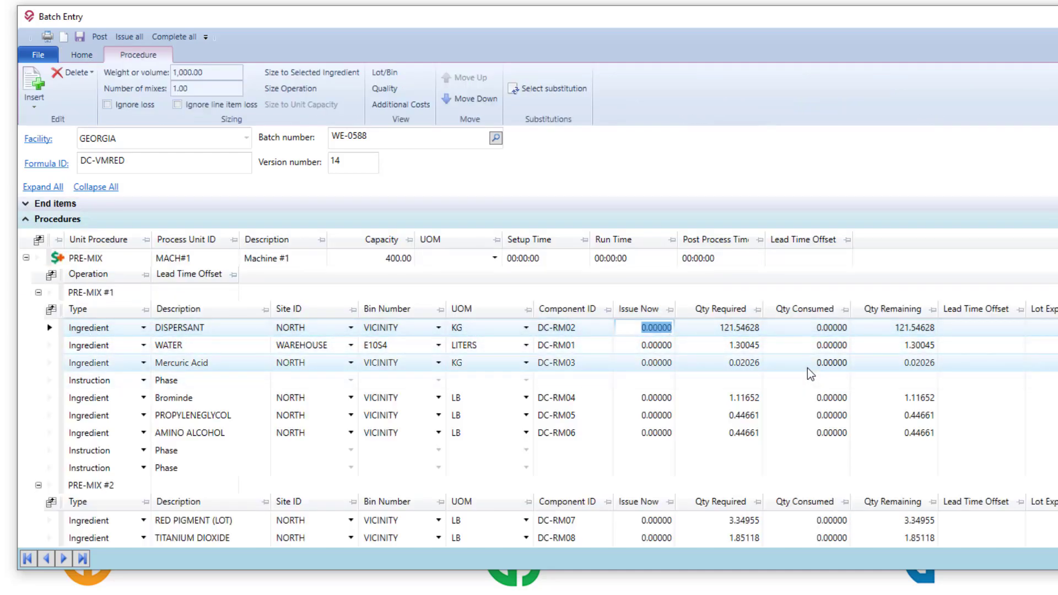
pyautogui.write('100')
pyautogui.press('Tab')
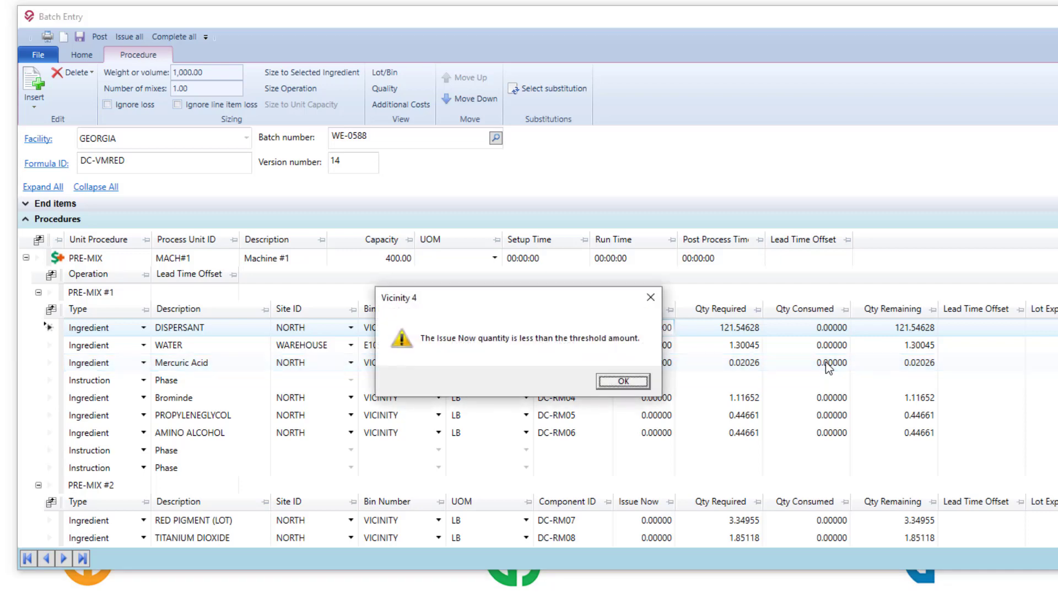
pyautogui.click(637, 381)
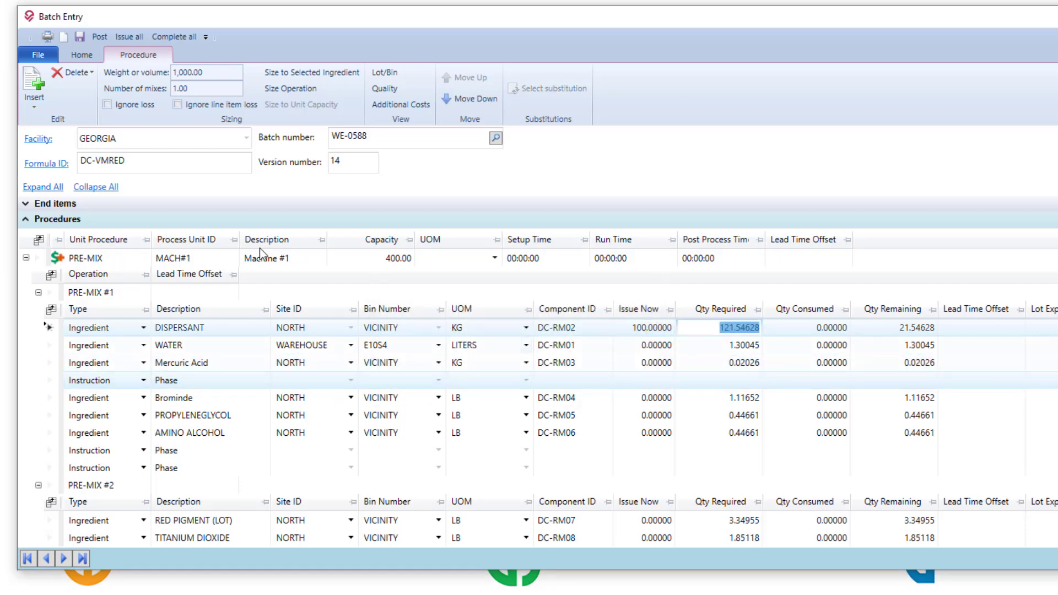
# Switch to the transactions section and examine the commands offered on the DC-RM02 usage transaction.
pyautogui.click(139, 219)
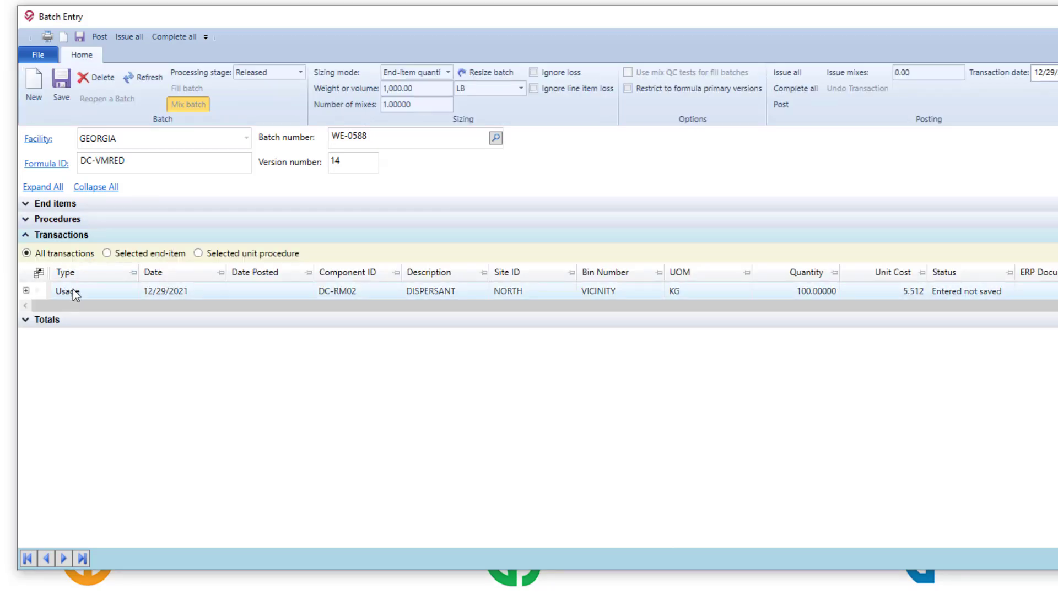
pyautogui.click(342, 291)
pyautogui.rightClick(341, 290)
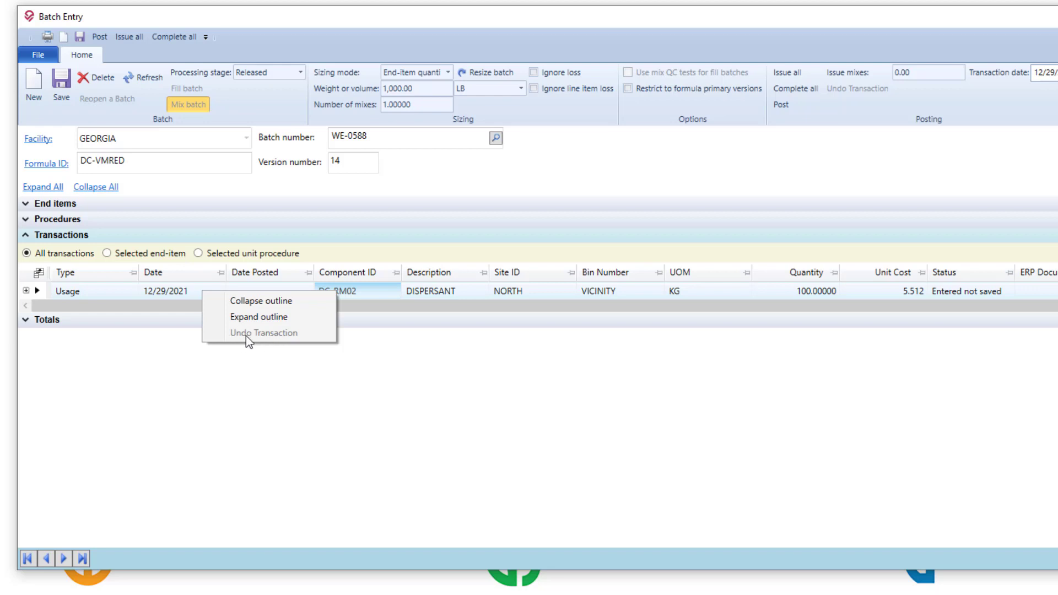
pyautogui.click(368, 294)
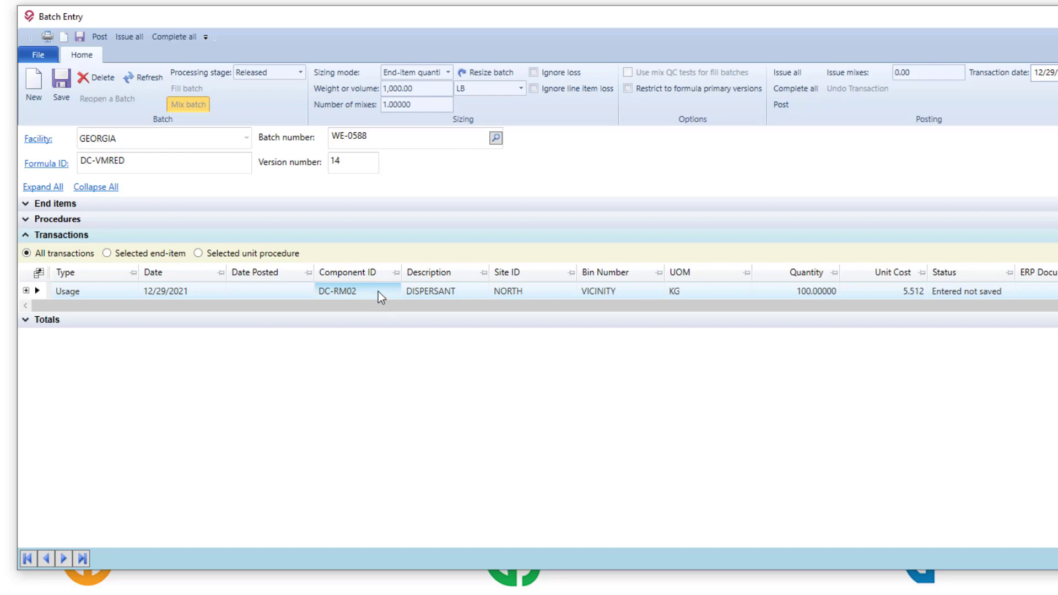
# Close the transactions section, review the procedures section briefly, and display the end items section.
pyautogui.click(30, 234)
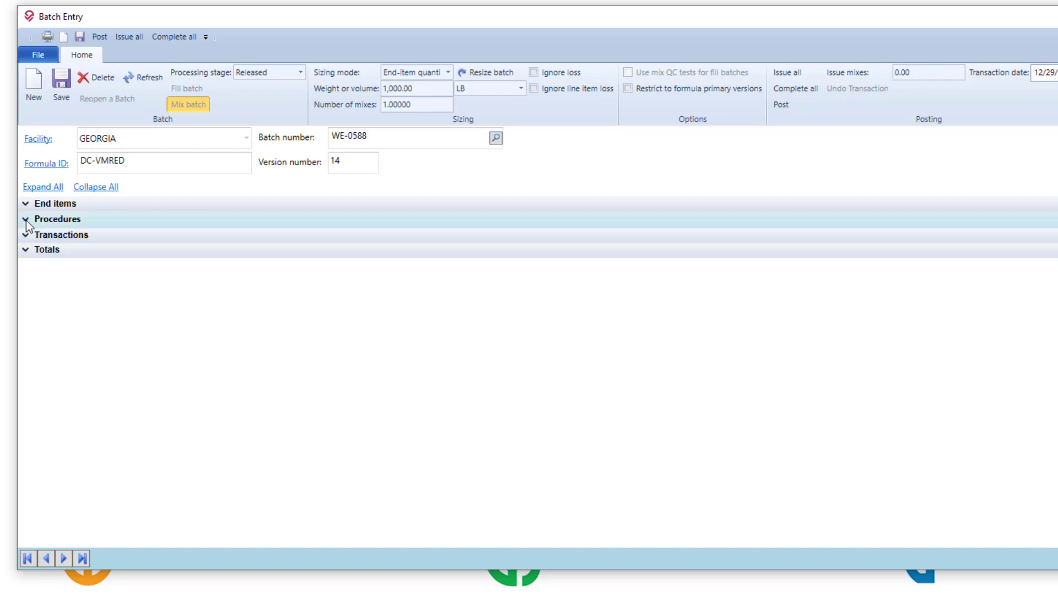
pyautogui.click(25, 219)
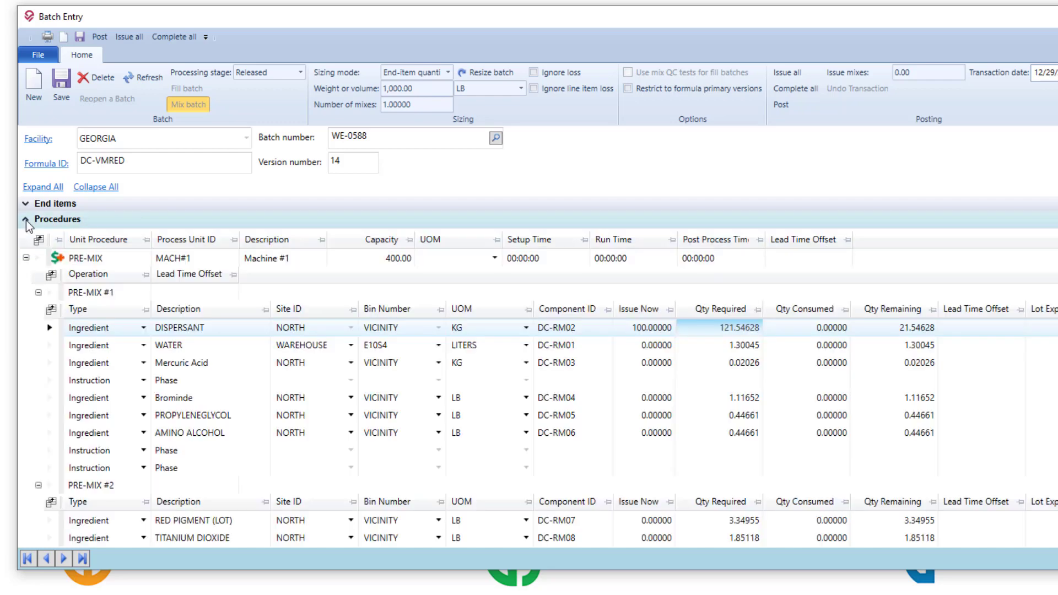
pyautogui.click(25, 220)
pyautogui.click(26, 204)
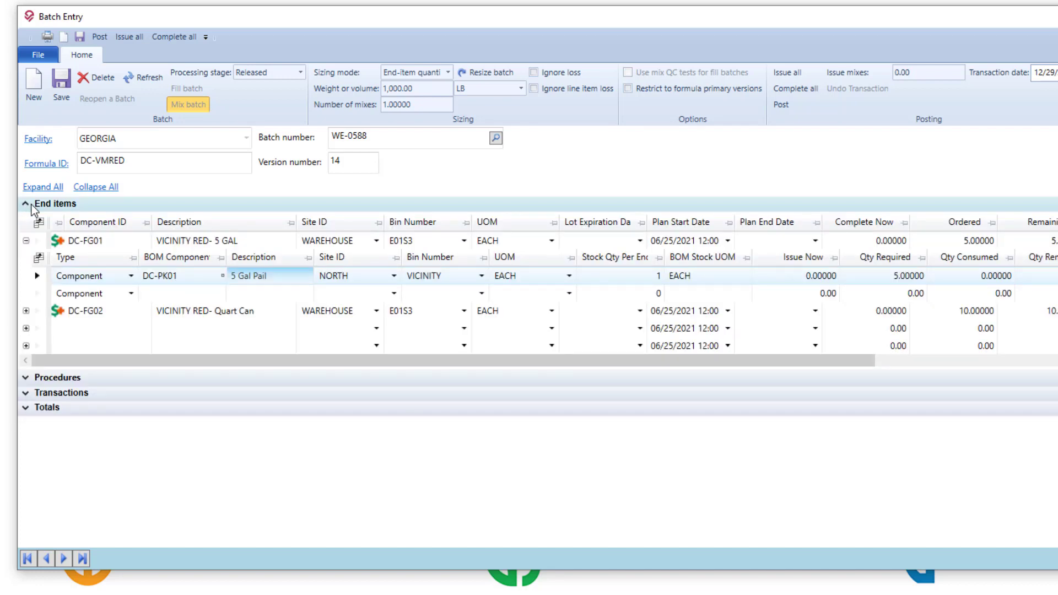